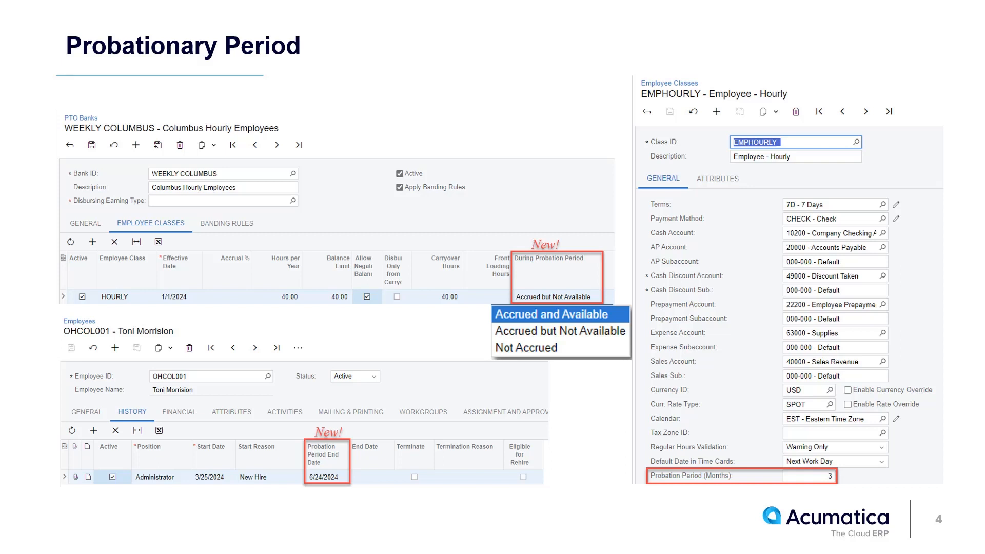
{"action": "key", "text": "Right"}
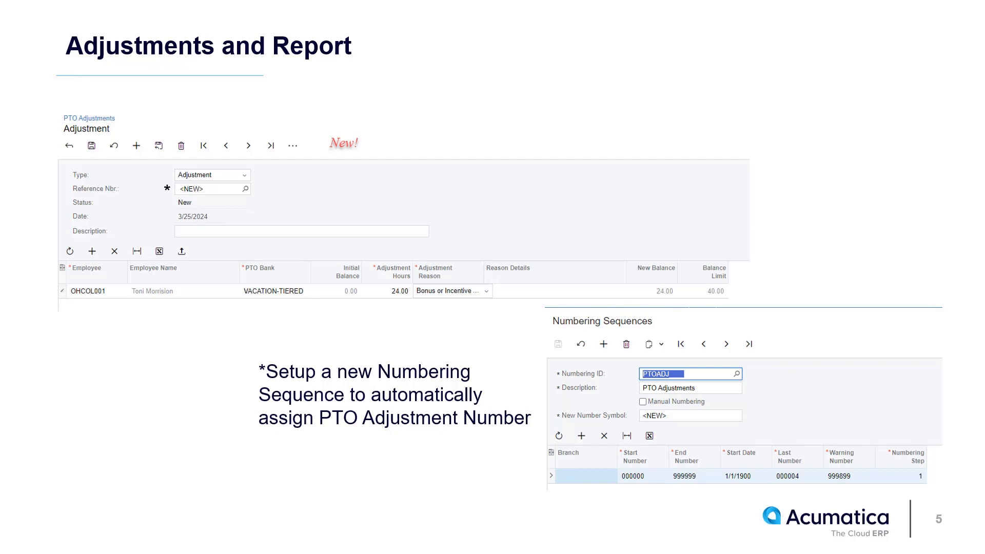
{"action": "key", "text": "Right"}
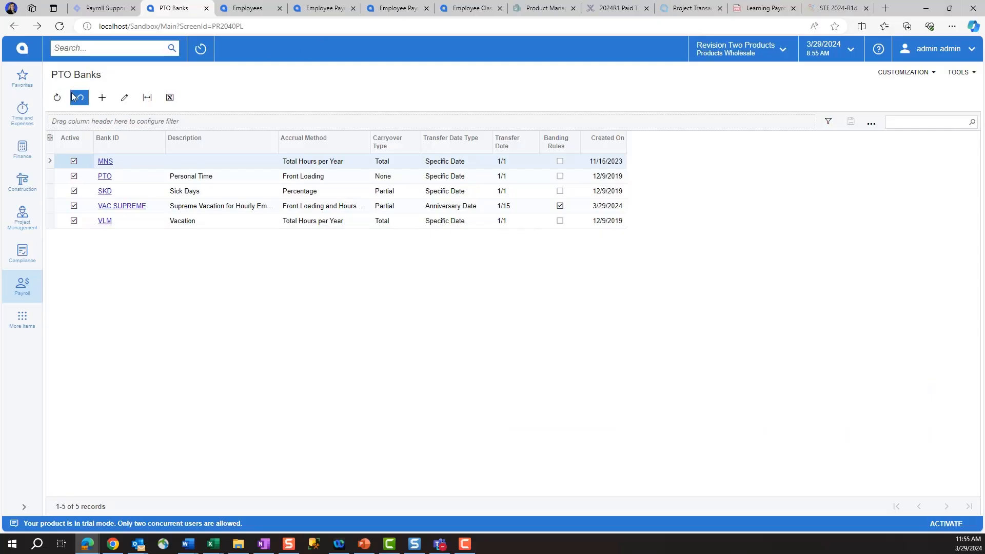
Create a PTO bank VAC PINNACLE described as Pinnacle Vacation, with disbursing earning type PINVAC and banding rules applied.
{"action": "left_click", "coordinate": [101, 96]}
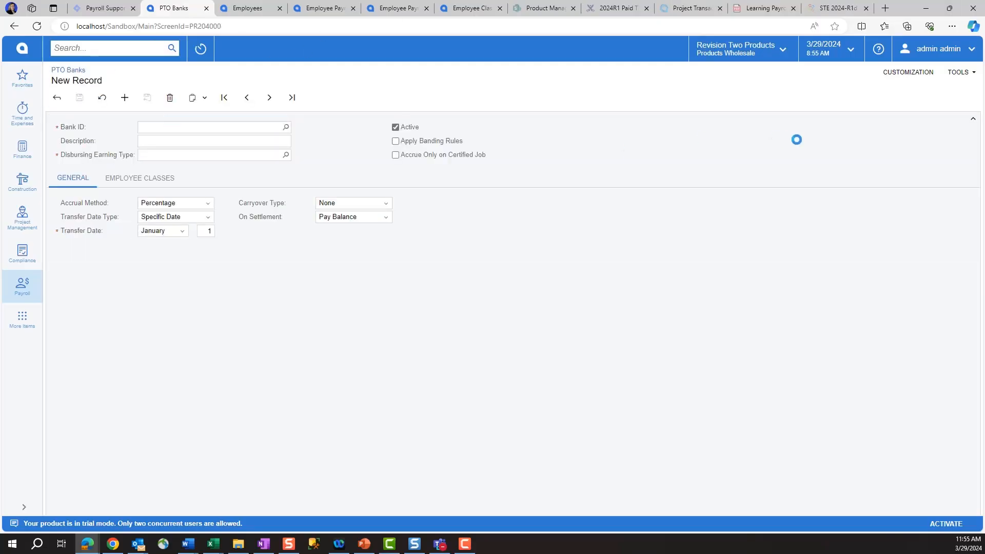
{"action": "left_click", "coordinate": [150, 130]}
{"action": "type", "text": "VAC"}
{"action": "type", "text": " PINNACLE"}
{"action": "key", "text": "Tab"}
{"action": "type", "text": "Pinnacle Vacation"}
{"action": "key", "text": "Tab"}
{"action": "type", "text": "PINVAC"}
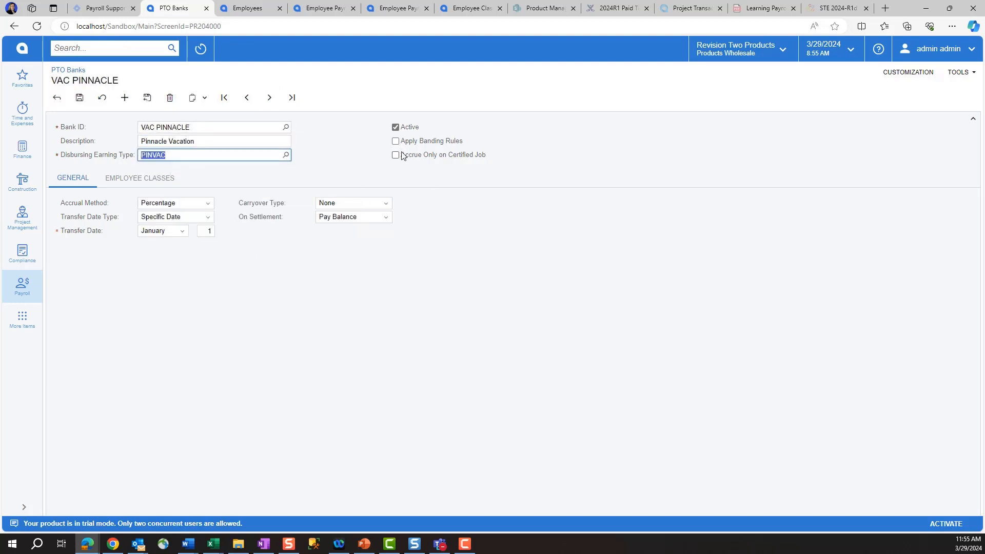
{"action": "left_click", "coordinate": [396, 142]}
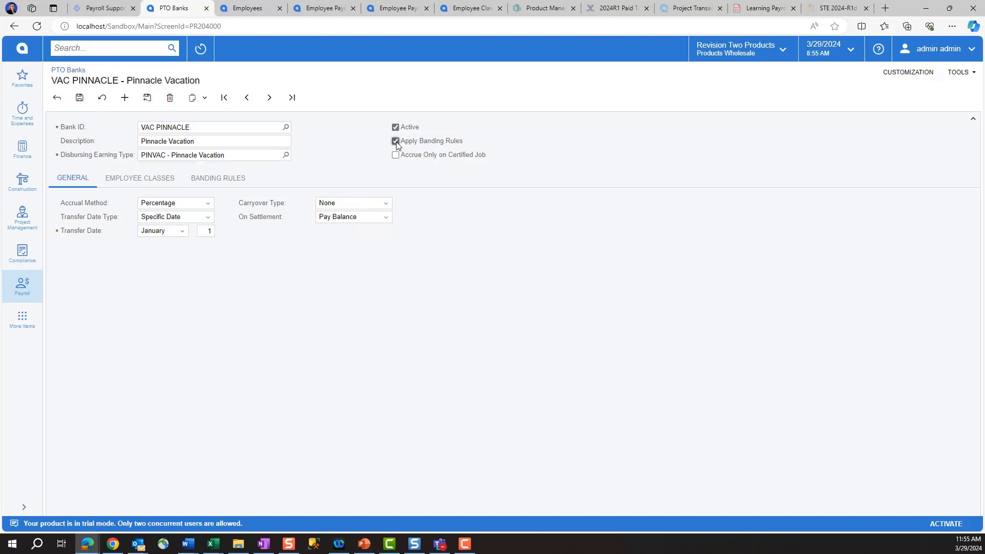
Set the bank's accrual method to Total Hours per Year, carryover type to Partial and settlement to Pay Balance, keeping the Specific Date transfer type.
{"action": "left_click", "coordinate": [205, 203]}
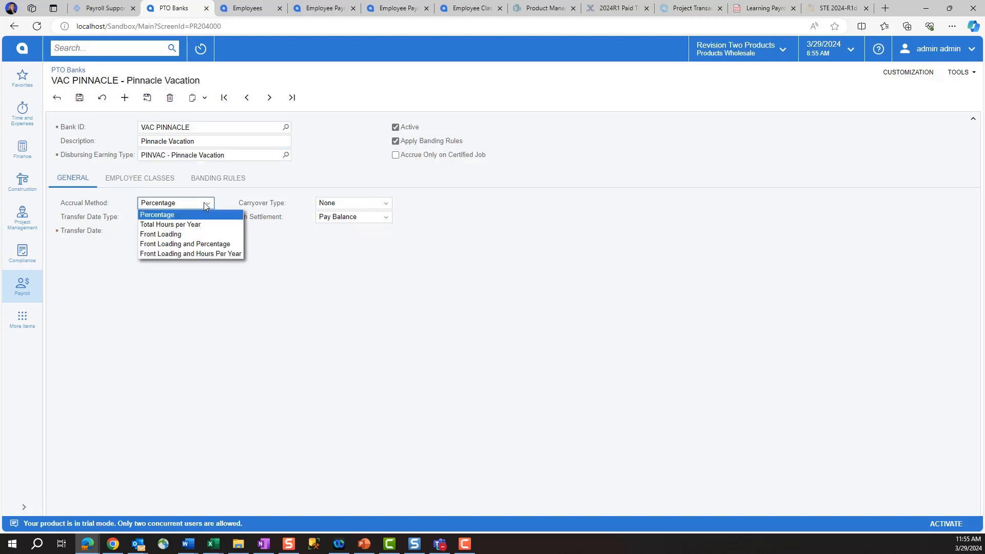
{"action": "left_click", "coordinate": [170, 225]}
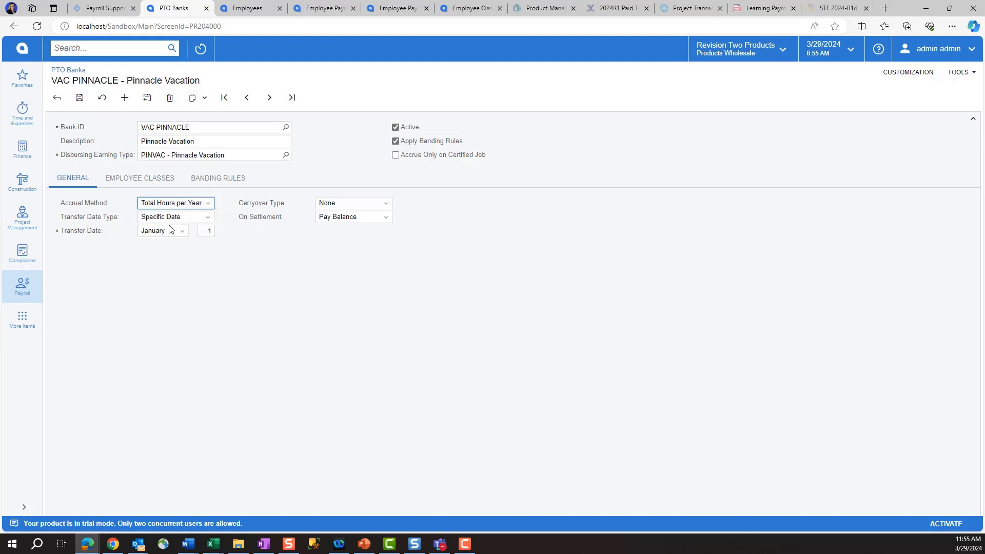
{"action": "left_click", "coordinate": [209, 218]}
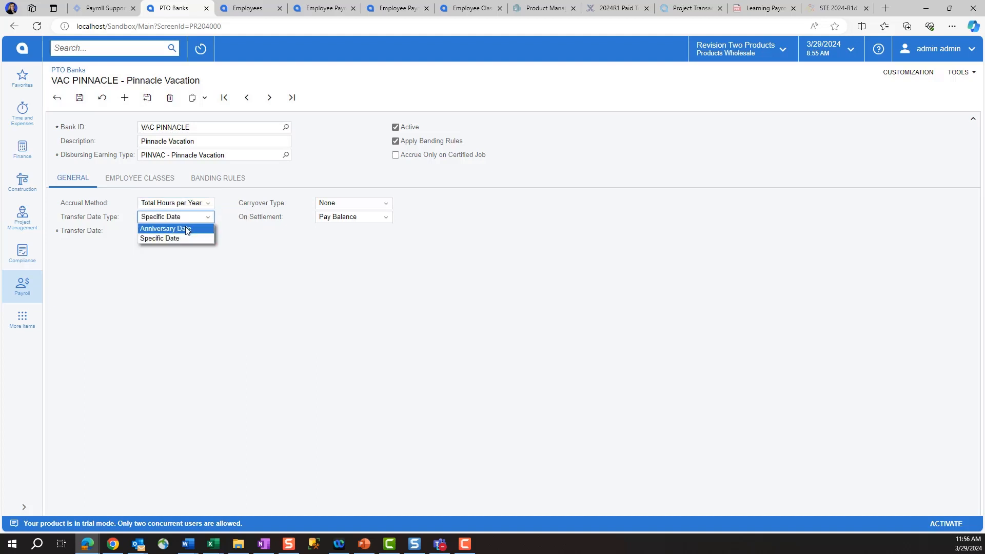
{"action": "left_click", "coordinate": [264, 248]}
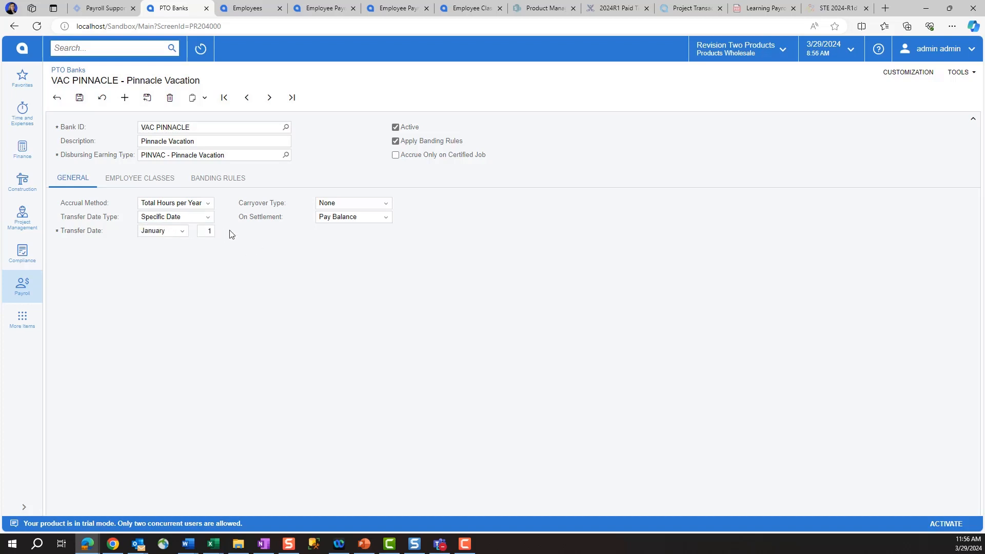
{"action": "left_click", "coordinate": [378, 205]}
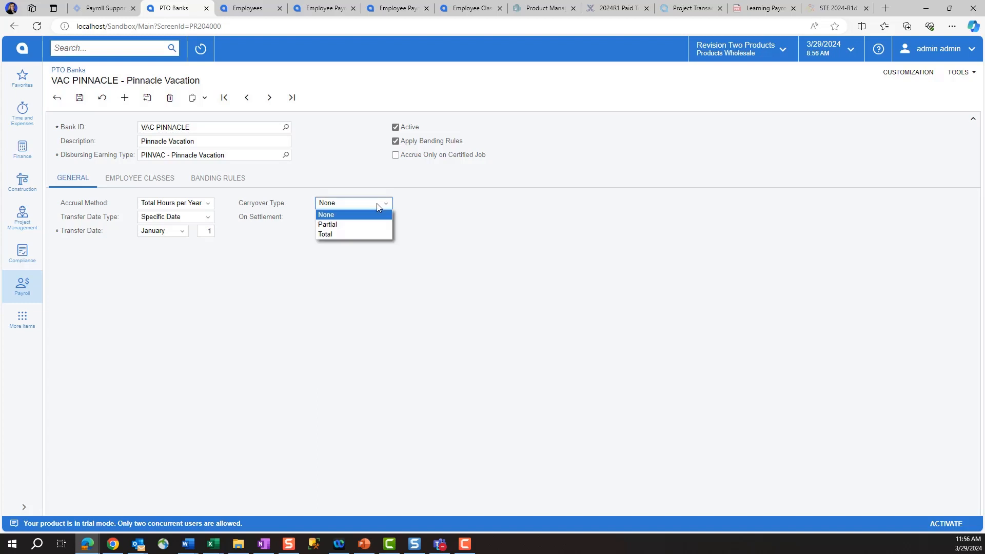
{"action": "left_click", "coordinate": [369, 225]}
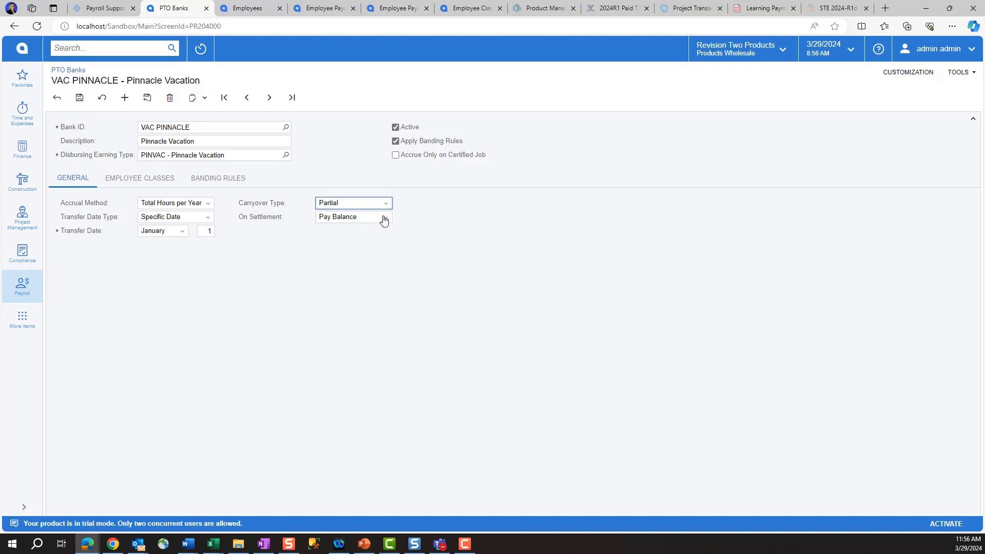
{"action": "left_click", "coordinate": [386, 217]}
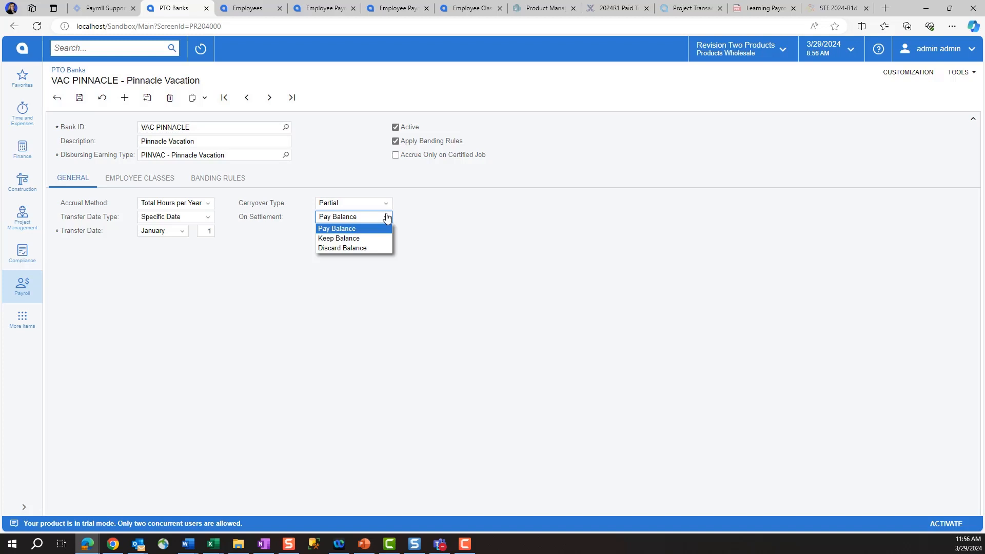
{"action": "left_click", "coordinate": [351, 229]}
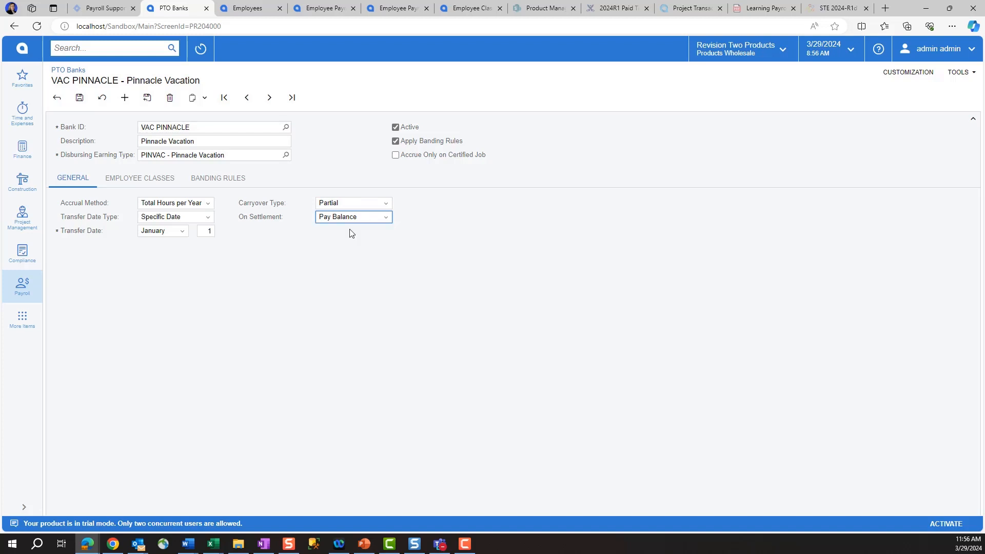
Add the HOURLY employee class to the PTO bank with an effective date of 1/1/2024.
{"action": "left_click", "coordinate": [136, 184]}
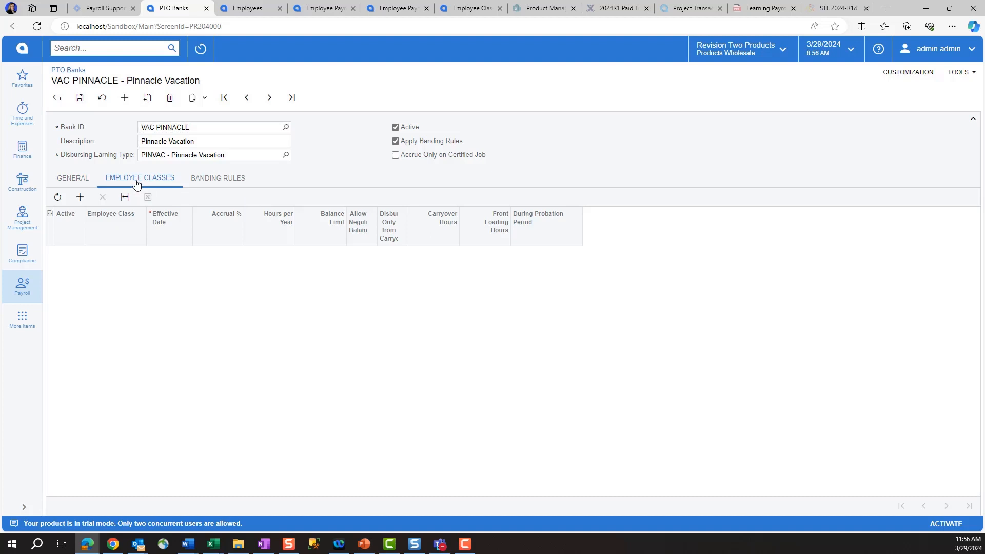
{"action": "left_click", "coordinate": [79, 198]}
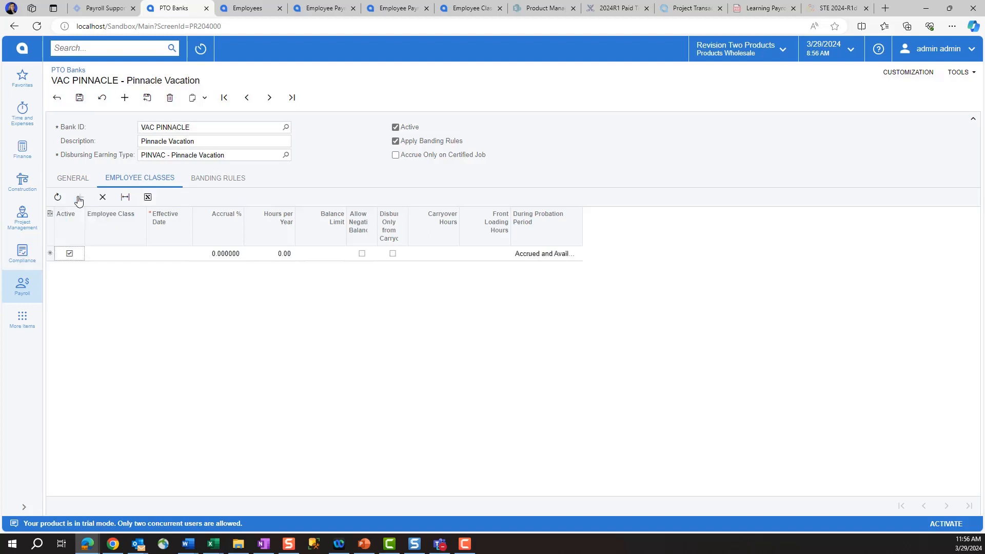
{"action": "left_click", "coordinate": [125, 258]}
{"action": "left_click", "coordinate": [150, 253]}
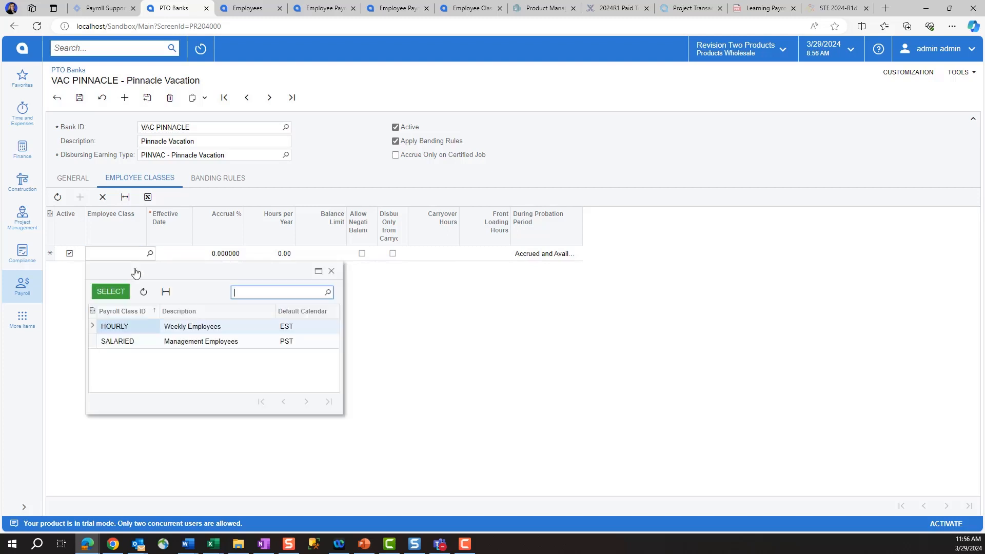
{"action": "double_click", "coordinate": [128, 328]}
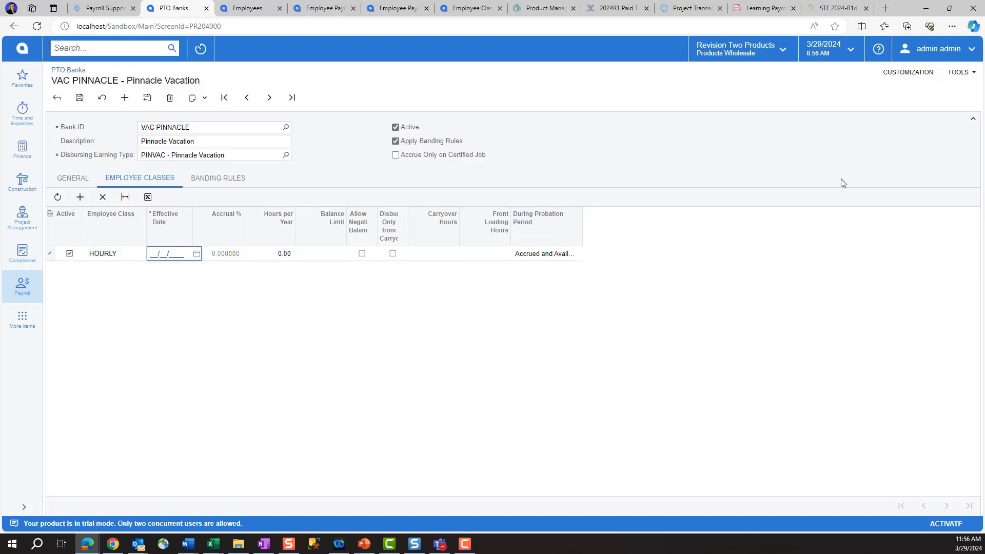
{"action": "type", "text": "0"}
{"action": "type", "text": "1012"}
{"action": "type", "text": "024"}
{"action": "key", "text": "Tab"}
Give the HOURLY class 40 hours per year, a balance limit of 40 and 40 carryover hours, and allow a negative balance.
{"action": "type", "text": "40"}
{"action": "key", "text": "Tab"}
{"action": "type", "text": "40"}
{"action": "key", "text": "Tab"}
{"action": "key", "text": "Tab"}
{"action": "key", "text": "Tab"}
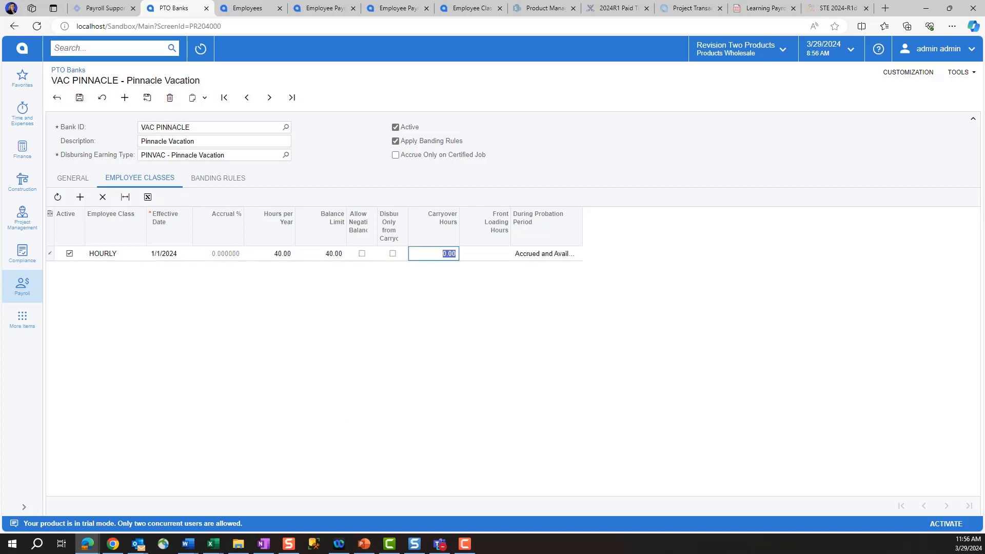
{"action": "left_click", "coordinate": [367, 256]}
{"action": "left_click", "coordinate": [444, 257]}
{"action": "type", "text": "40"}
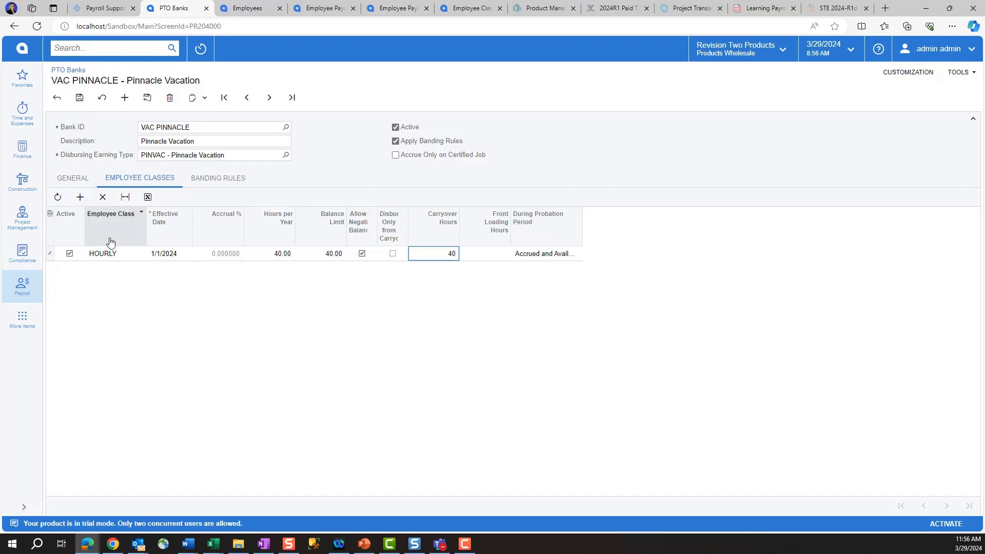
Add an HOURLY banding rule for 1 year of service with 80 hours per year, a 40-hour balance limit and 40 carryover hours.
{"action": "left_click", "coordinate": [218, 179]}
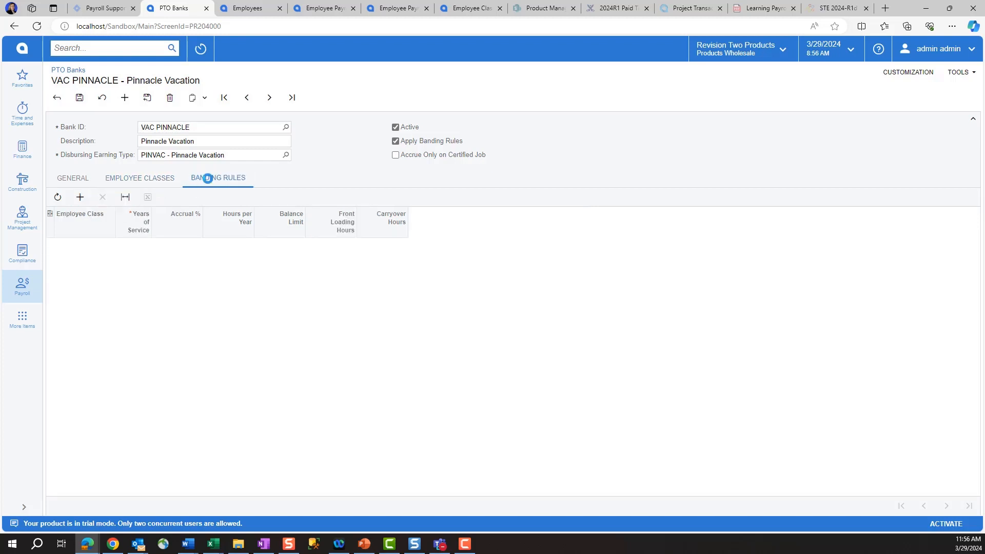
{"action": "left_click", "coordinate": [80, 197]}
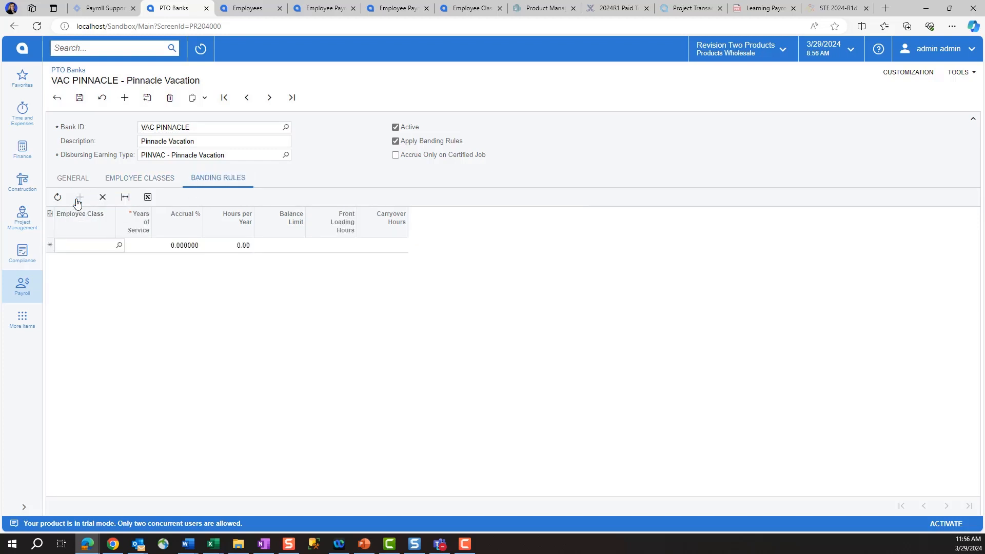
{"action": "left_click", "coordinate": [120, 247]}
{"action": "double_click", "coordinate": [88, 319]}
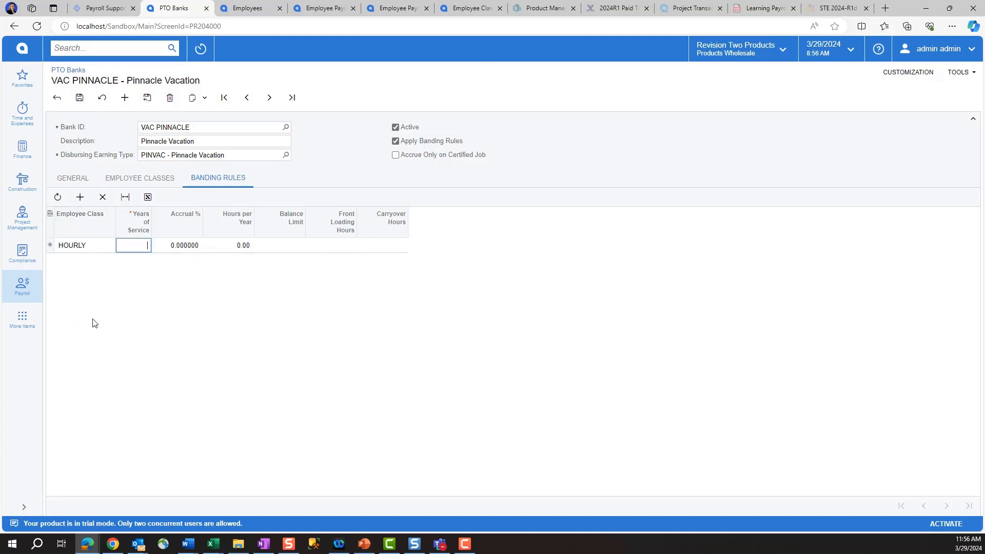
{"action": "key", "text": "Tab"}
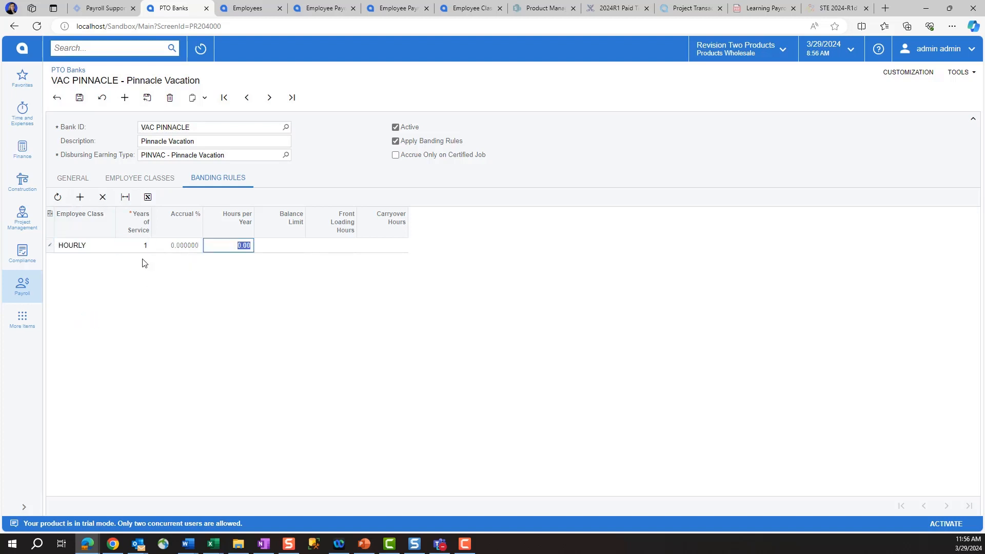
{"action": "type", "text": "80"}
{"action": "key", "text": "Tab"}
{"action": "type", "text": "40"}
{"action": "key", "text": "Tab"}
{"action": "key", "text": "Tab"}
{"action": "type", "text": "40"}
Add an HOURLY banding rule for 5 years of service with 120 hours per year, an 80-hour balance limit and 40 carryover hours.
{"action": "left_click", "coordinate": [80, 197]}
{"action": "left_click", "coordinate": [120, 261]}
{"action": "double_click", "coordinate": [101, 334]}
{"action": "type", "text": "80"}
{"action": "key", "text": "Tab"}
{"action": "type", "text": "40"}
Add an HOURLY 10-year banding rule with 160 hours per year, a 120-hour balance limit and 80 carryover hours, and save the bank.
{"action": "left_click", "coordinate": [80, 197]}
{"action": "left_click", "coordinate": [119, 276]}
{"action": "double_click", "coordinate": [114, 347]}
{"action": "type", "text": "10"}
{"action": "key", "text": "Tab"}
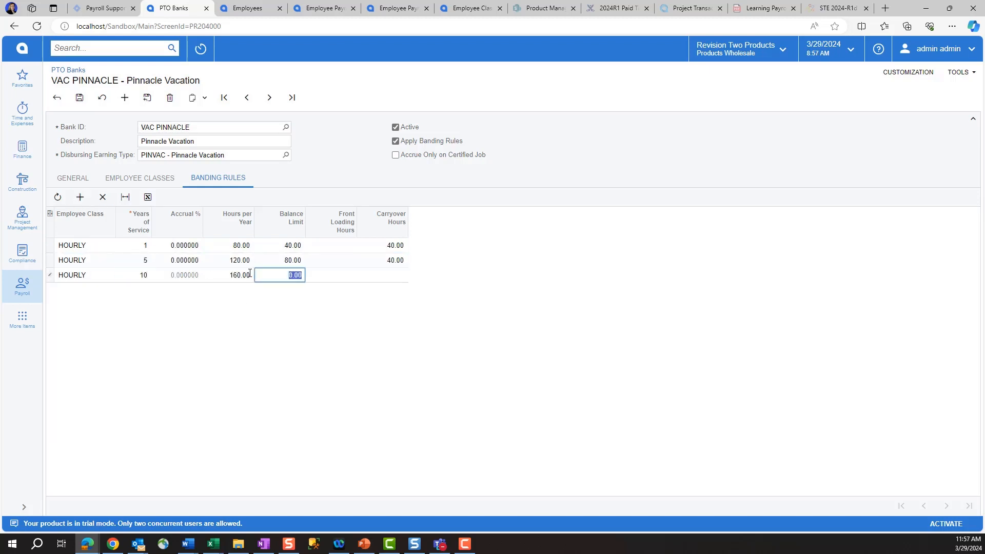
{"action": "type", "text": "80"}
{"action": "key", "text": "Tab"}
{"action": "left_click", "coordinate": [103, 197]}
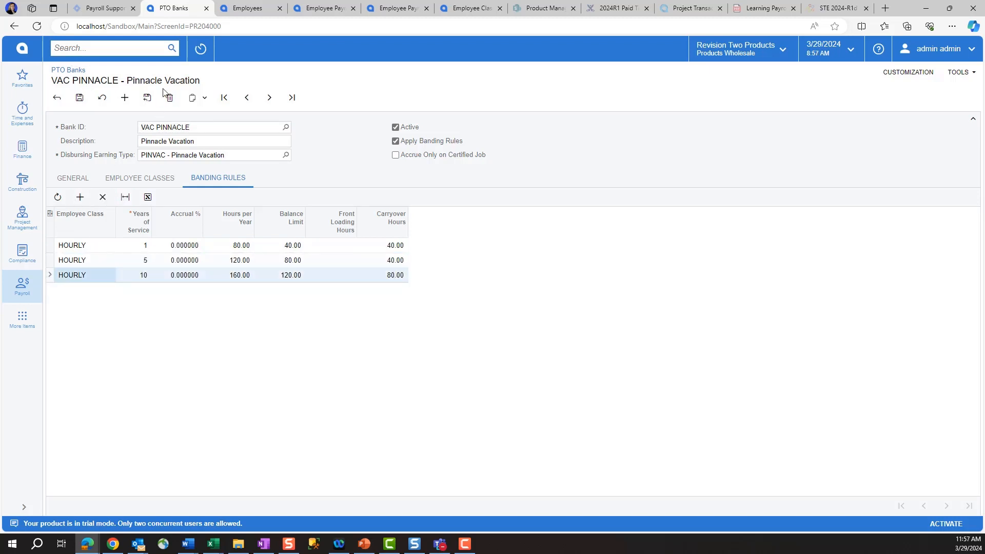
{"action": "left_click", "coordinate": [80, 97]}
Add an active Administrator position to the employment history of the employee record already open in the Employees form.
{"action": "left_click", "coordinate": [248, 8]}
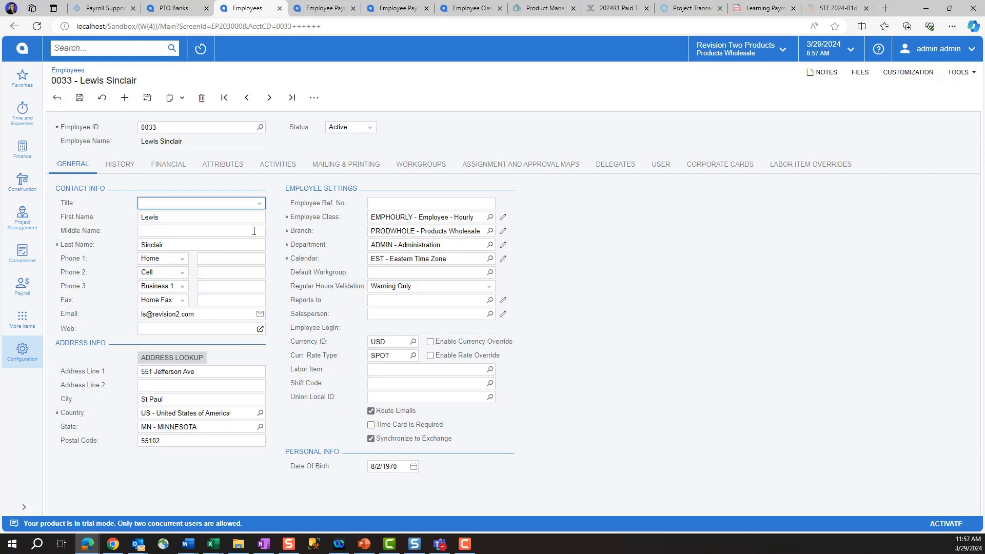
{"action": "left_click", "coordinate": [118, 165]}
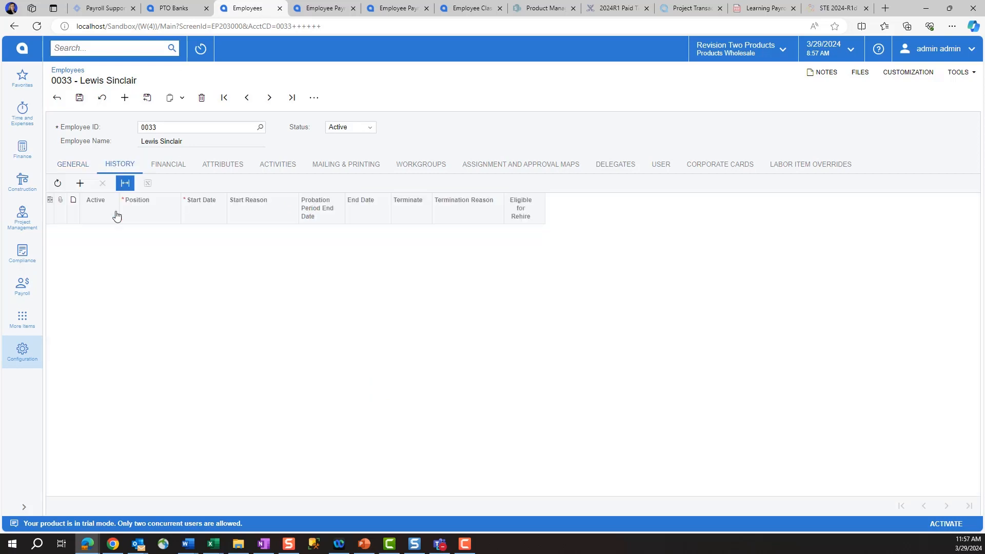
{"action": "left_click", "coordinate": [81, 184]}
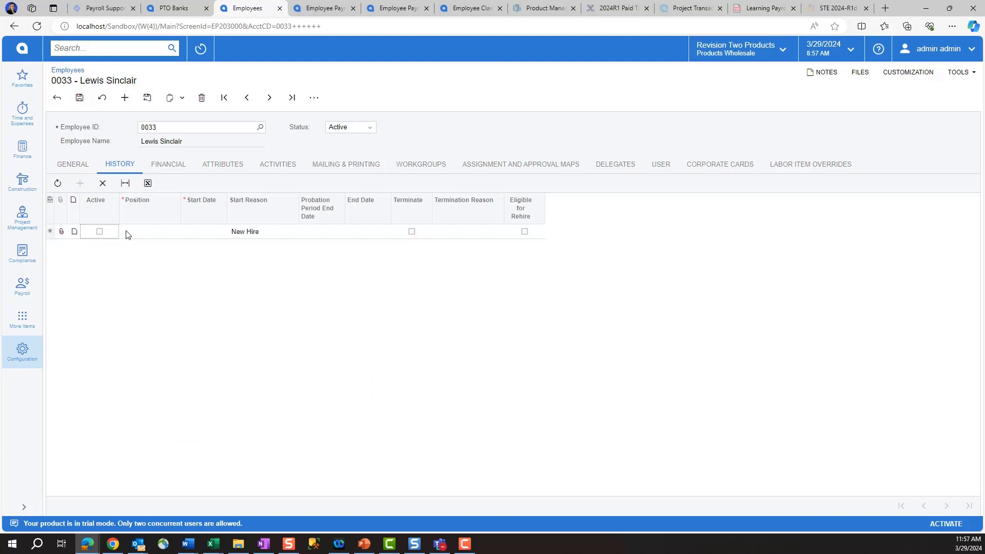
{"action": "left_click", "coordinate": [107, 233]}
{"action": "left_click", "coordinate": [146, 234]}
{"action": "left_click", "coordinate": [184, 232]}
{"action": "double_click", "coordinate": [154, 319]}
Set the Administrator position's start date to 4/9/2024 and save the employee record.
{"action": "type", "text": "04092024"}
{"action": "key", "text": "Tab"}
{"action": "key", "text": "Tab"}
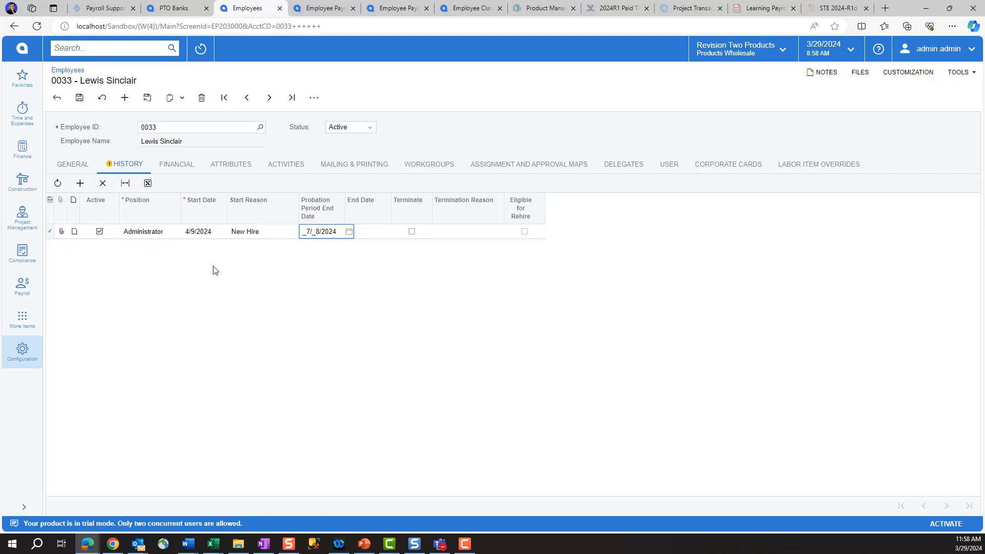
{"action": "left_click", "coordinate": [79, 99]}
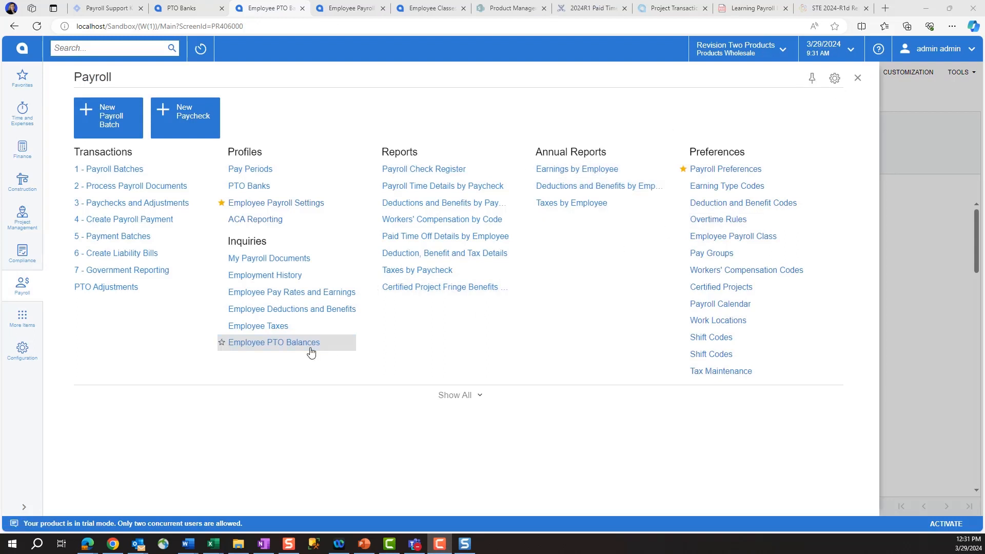
Open the Employee PTO Balances inquiry and set its start date to 1/1/2024.
{"action": "left_click", "coordinate": [275, 345]}
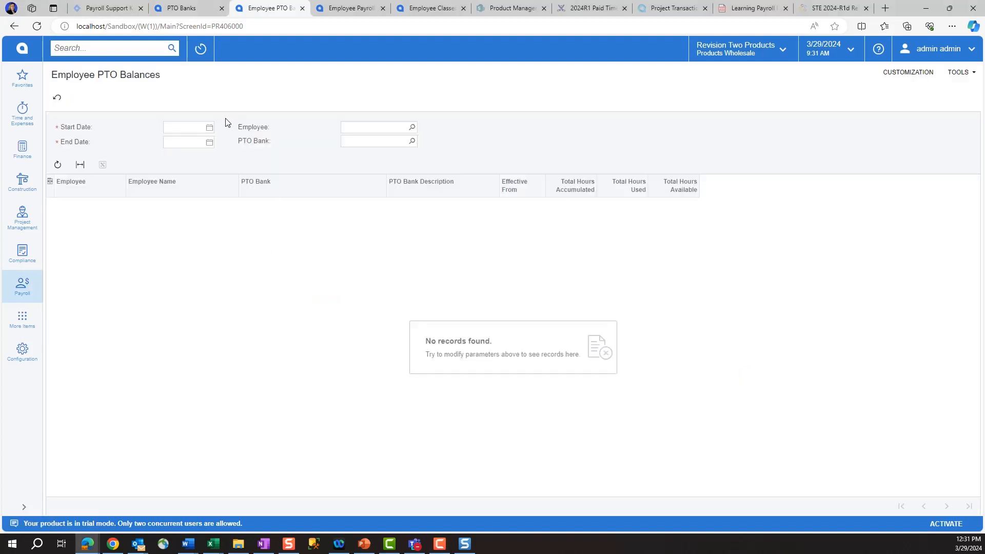
{"action": "left_click", "coordinate": [208, 128]}
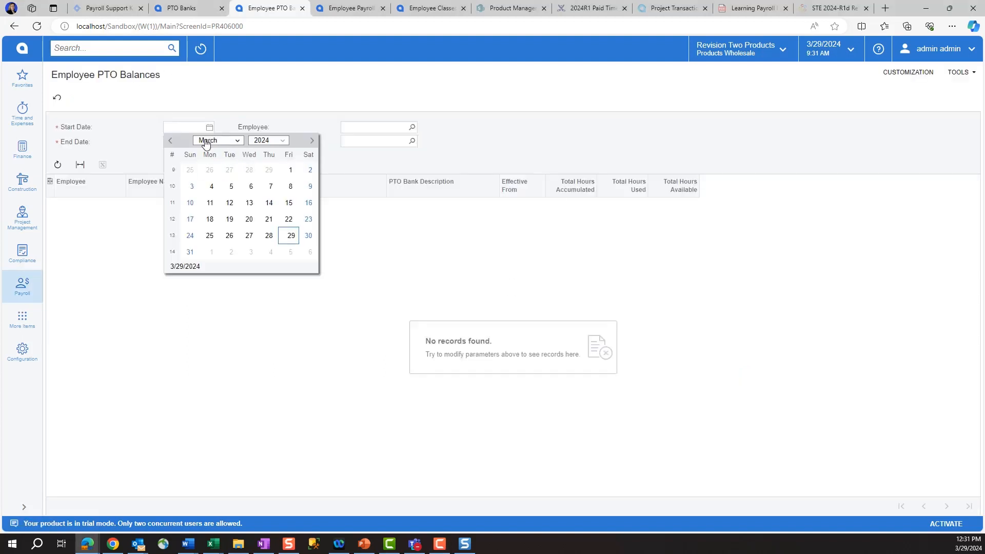
{"action": "left_click", "coordinate": [170, 142]}
{"action": "left_click", "coordinate": [170, 143]}
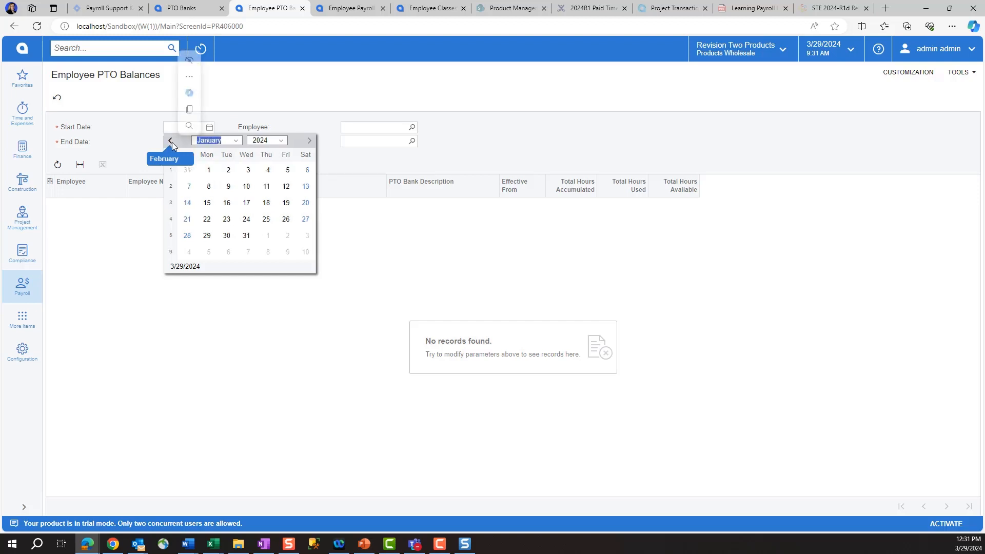
{"action": "left_click", "coordinate": [211, 170]}
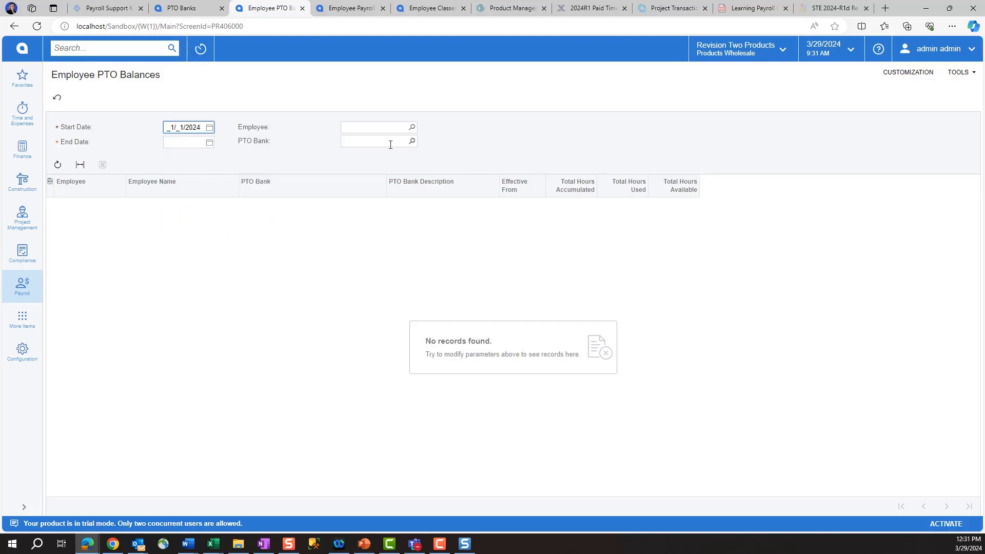
Set the inquiry's end date to 4/15/2024 and filter the balances to the hourly employee in the SALESJR position.
{"action": "left_click", "coordinate": [209, 143]}
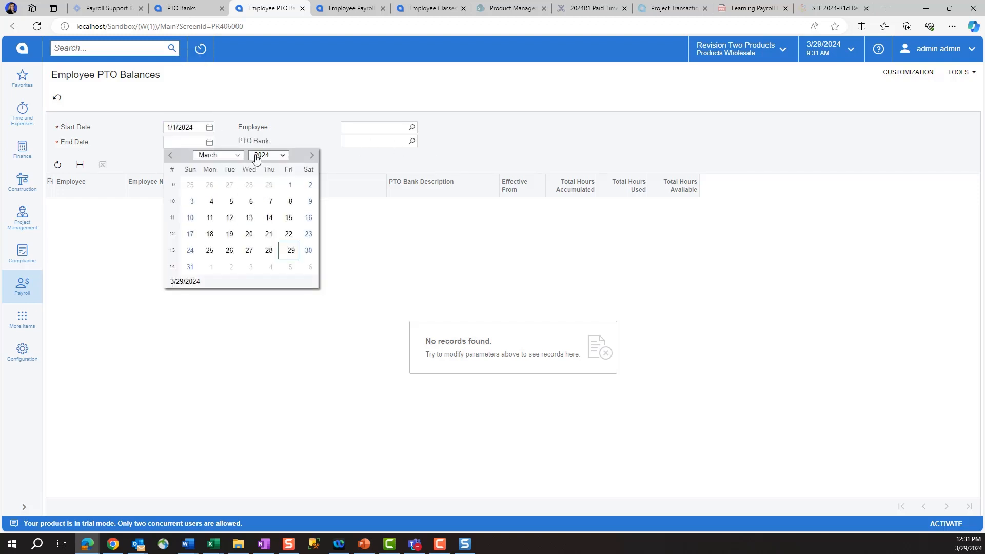
{"action": "left_click", "coordinate": [241, 158]}
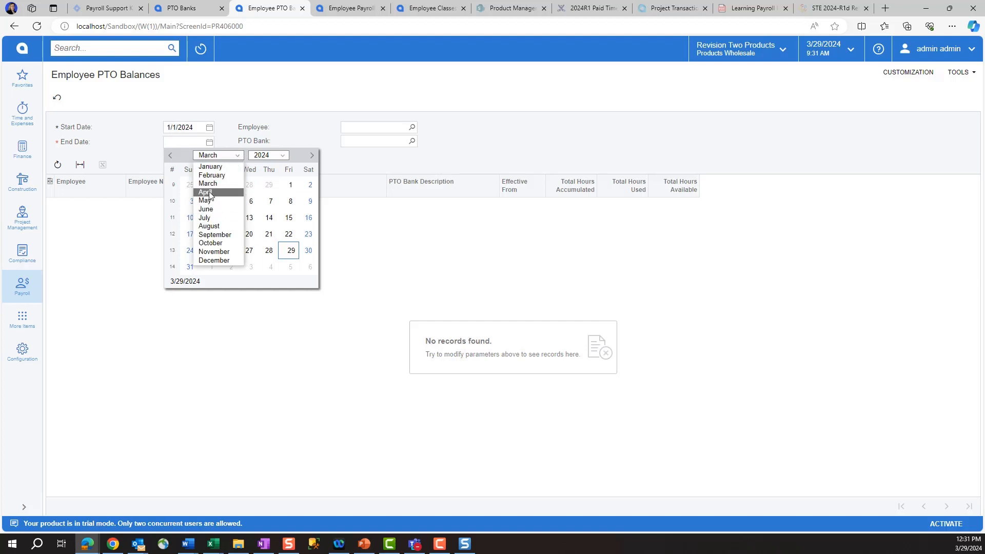
{"action": "left_click", "coordinate": [237, 192]}
{"action": "left_click", "coordinate": [210, 218]}
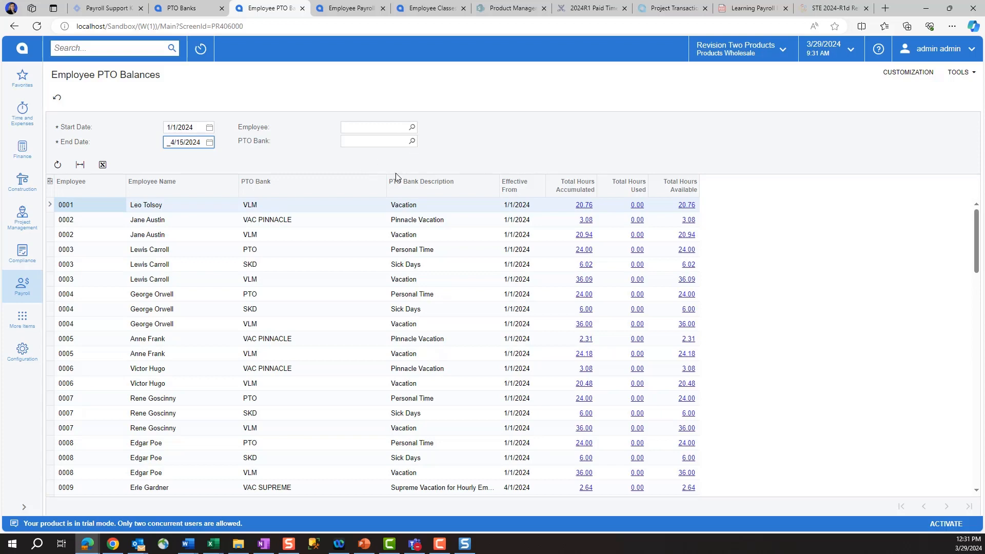
{"action": "left_click", "coordinate": [412, 127]}
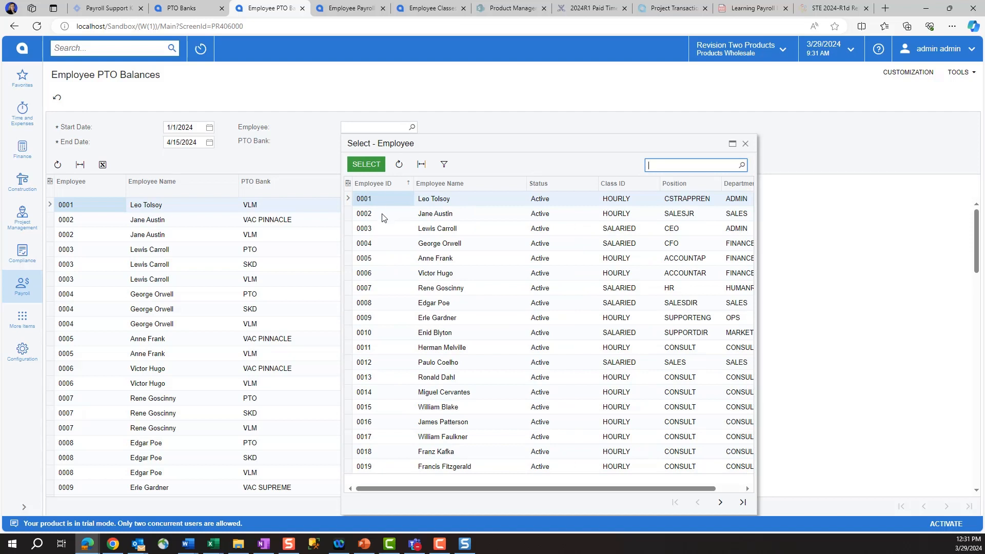
{"action": "double_click", "coordinate": [383, 212]}
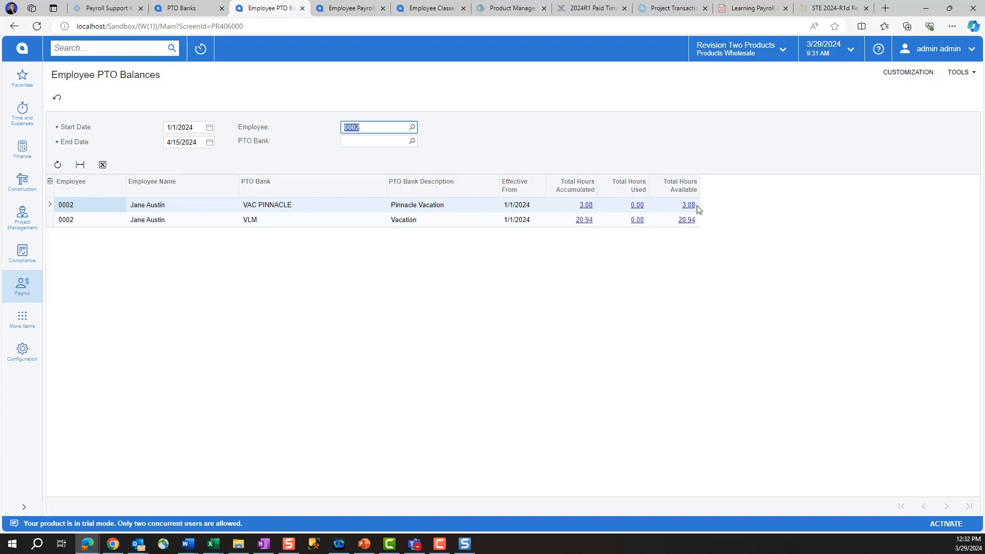
Open the PTO Adjustments form and enter "Update Balance" as the description of a new adjustment.
{"action": "left_click", "coordinate": [30, 295]}
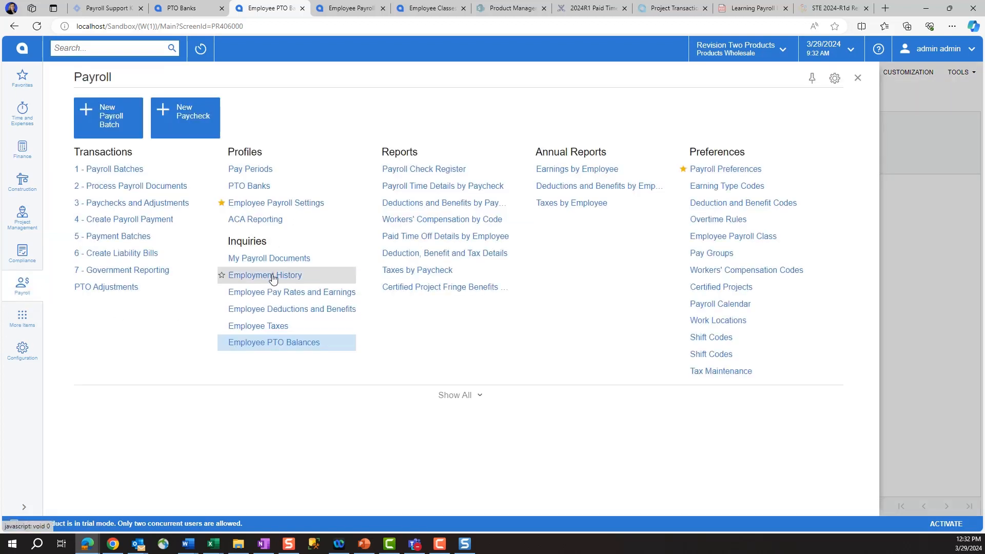
{"action": "left_click", "coordinate": [192, 286]}
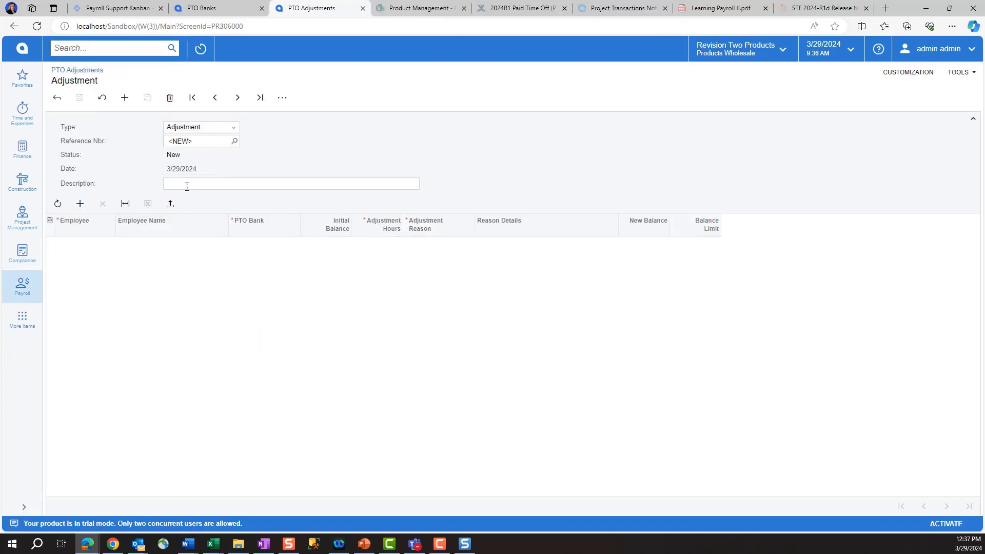
{"action": "left_click", "coordinate": [187, 184]}
{"action": "type", "text": "Update Balance"}
Add a line for the same employee's VAC PINNACLE bank with 20.94 adjustment hours and the initial balance correction reason, then save and release the adjustment.
{"action": "left_click", "coordinate": [80, 204]}
{"action": "type", "text": "20.94"}
{"action": "key", "text": "Tab"}
{"action": "type", "text": "i"}
{"action": "key", "text": "Tab"}
{"action": "left_click", "coordinate": [79, 99]}
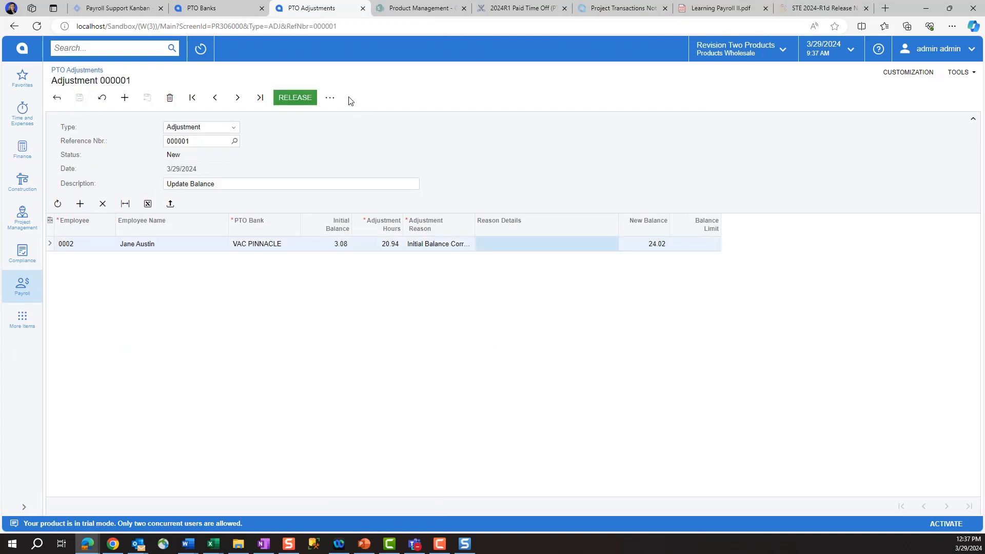
{"action": "left_click", "coordinate": [296, 98]}
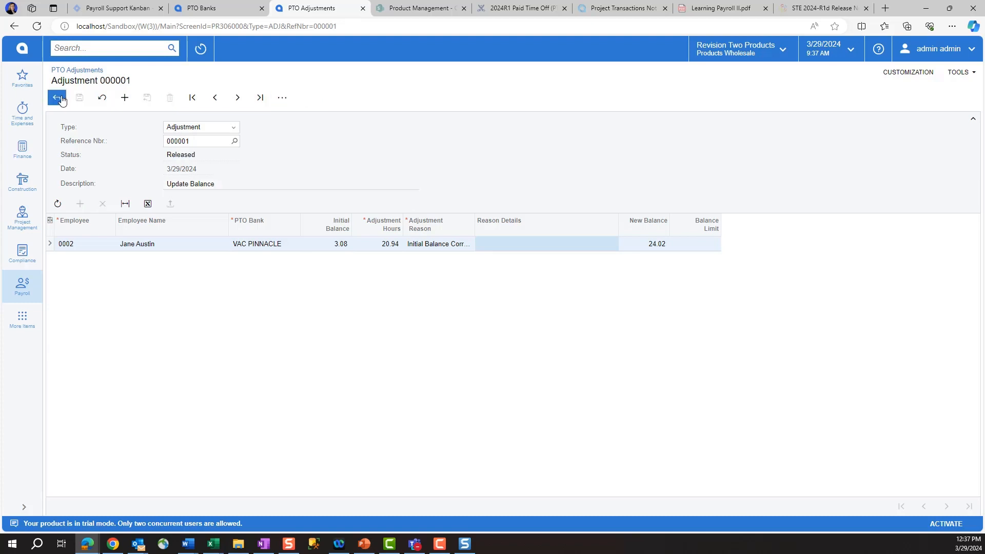
Start another PTO adjustment and view the file upload option for its detail lines, then close it.
{"action": "left_click", "coordinate": [124, 98]}
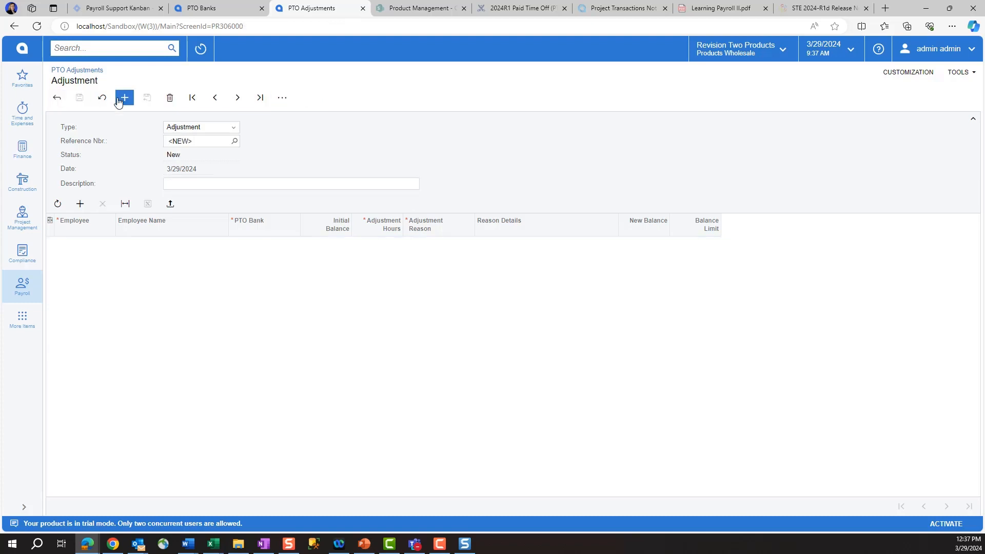
{"action": "left_click", "coordinate": [171, 204]}
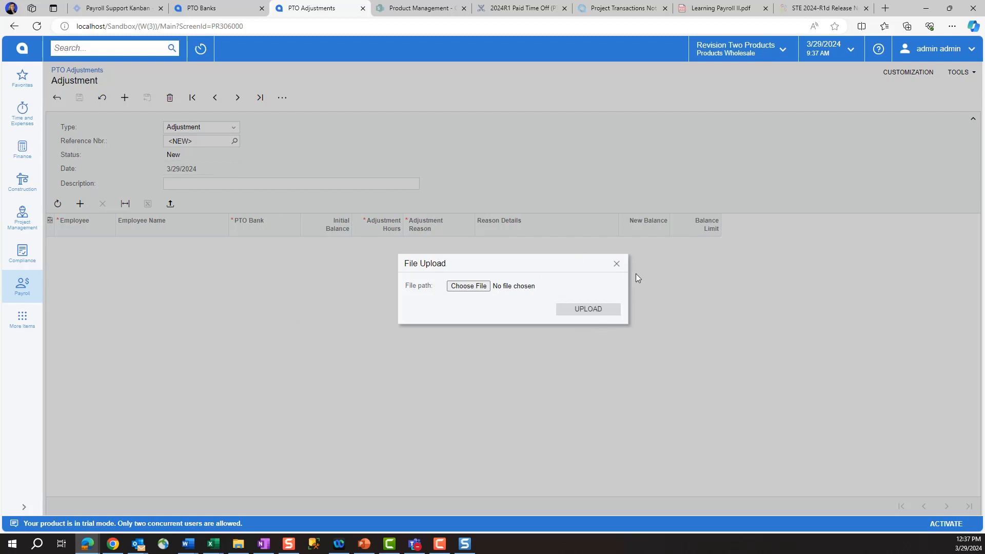
{"action": "left_click", "coordinate": [616, 264]}
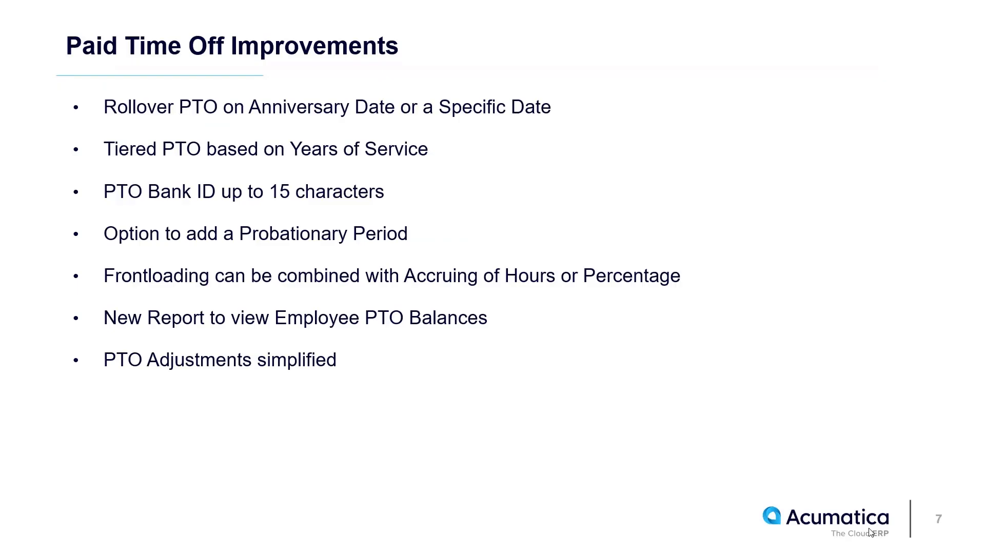